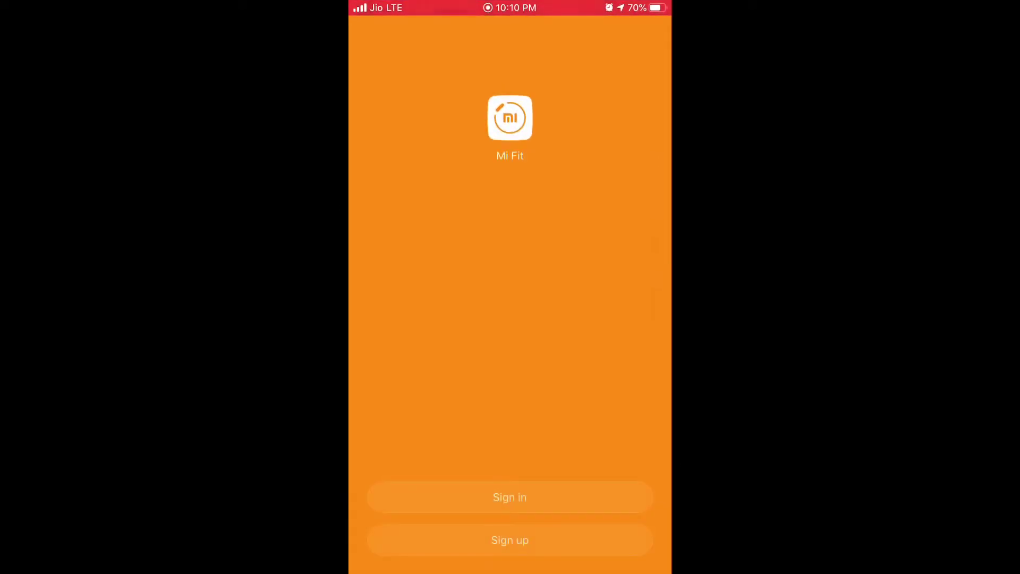
Attempt a Mi Account sign-in with the entered email and password, ending in a Couldn't sign in alert.
{"action": "left_click", "coordinate": [510, 496]}
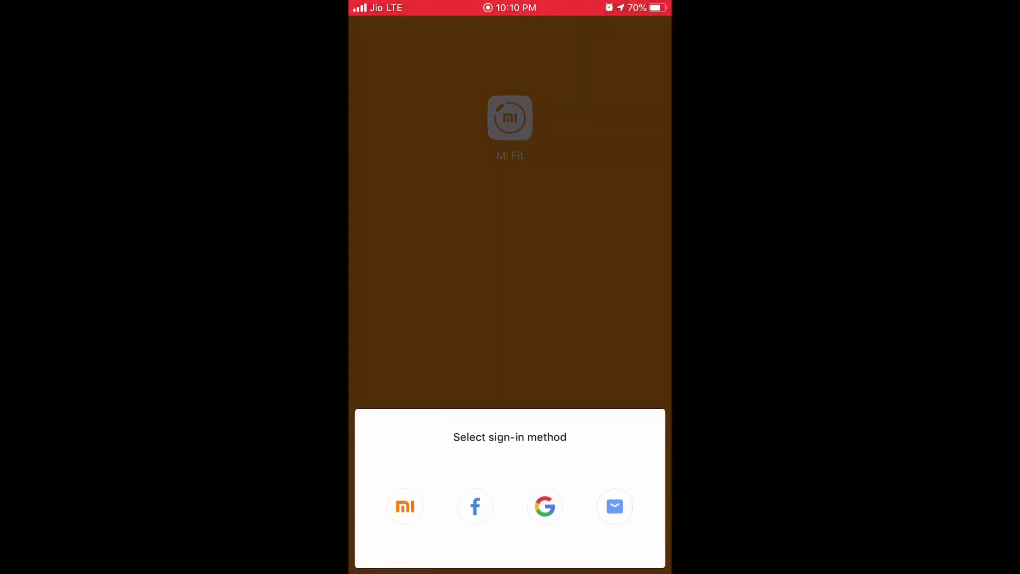
{"action": "left_click", "coordinate": [545, 506]}
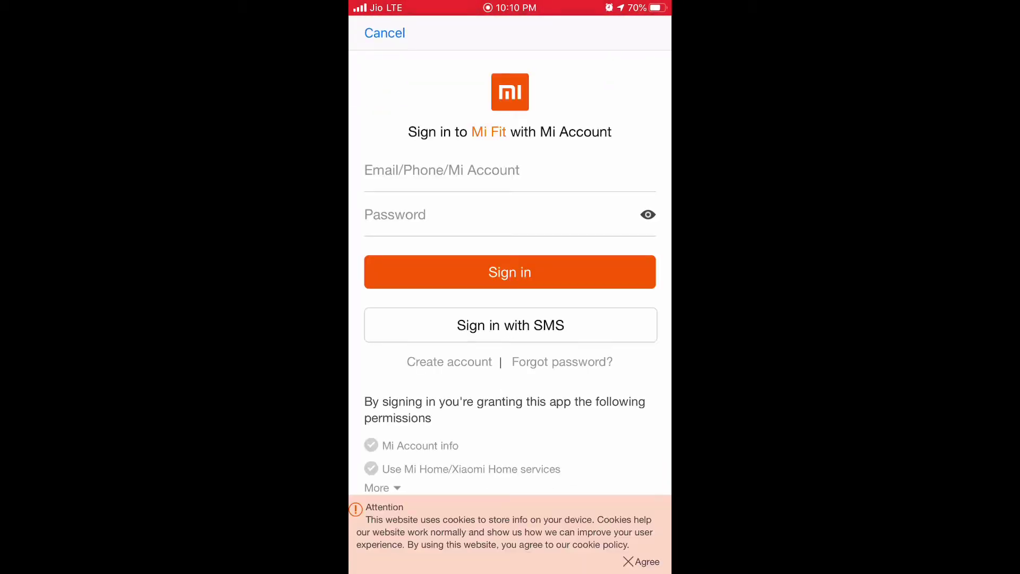
{"action": "left_click", "coordinate": [441, 170]}
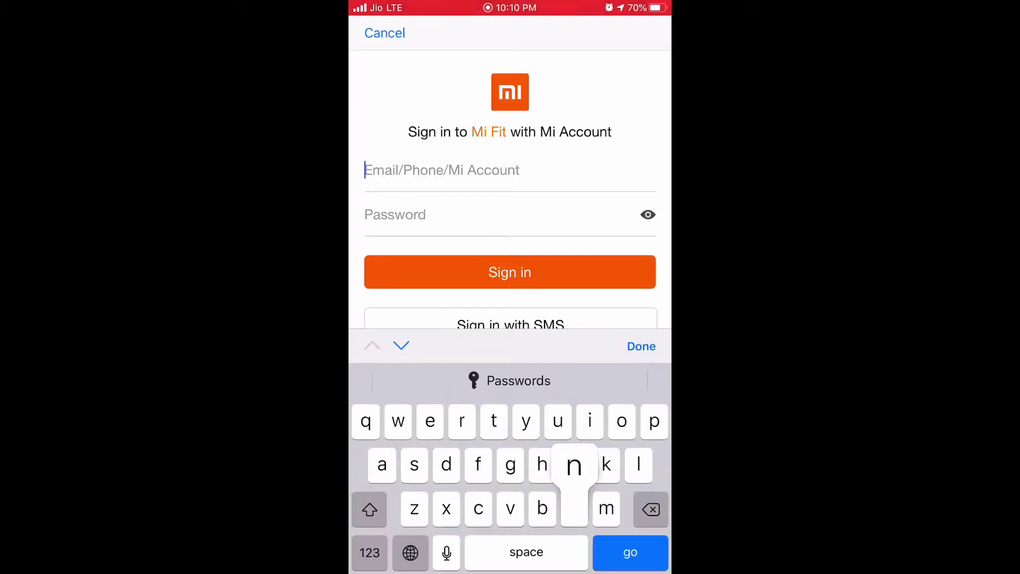
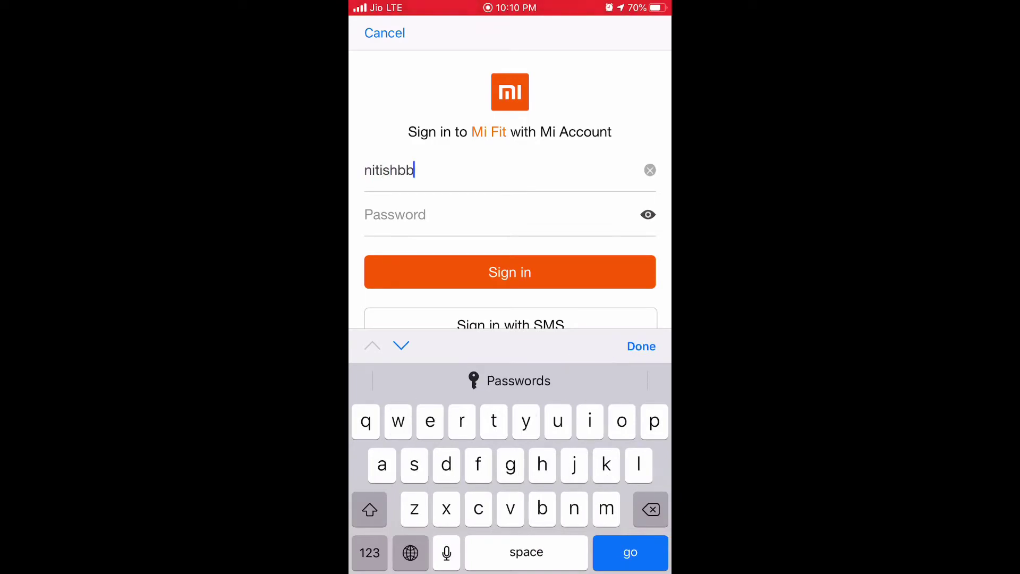
{"action": "left_click", "coordinate": [368, 552]}
{"action": "left_click", "coordinate": [370, 553]}
{"action": "left_click", "coordinate": [369, 553]}
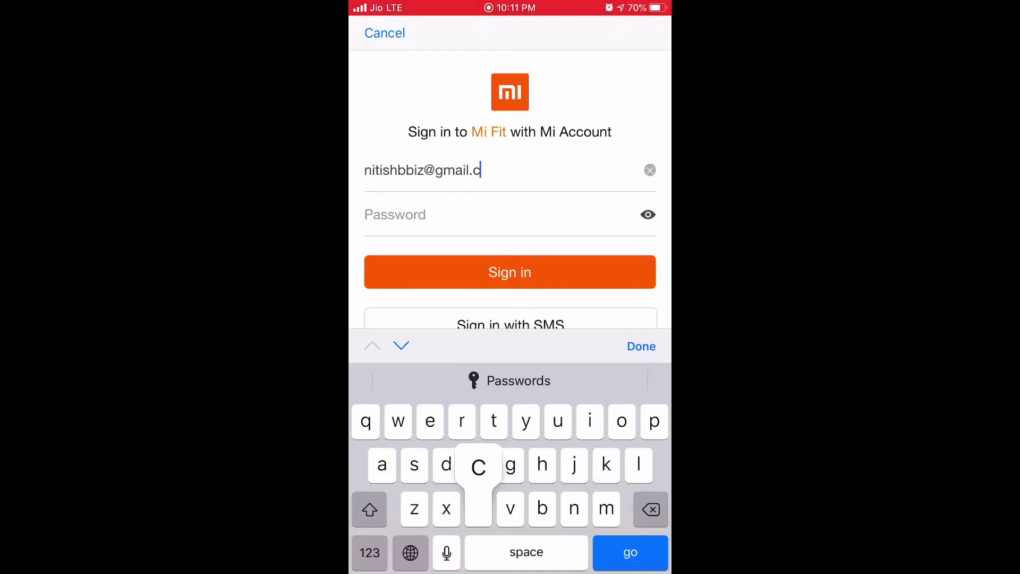
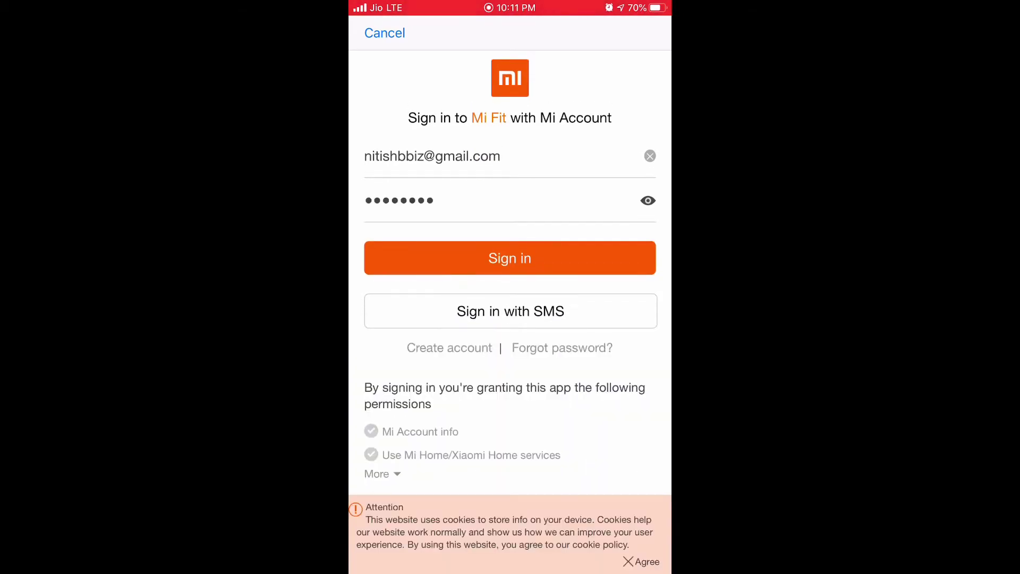
{"action": "left_click", "coordinate": [510, 258]}
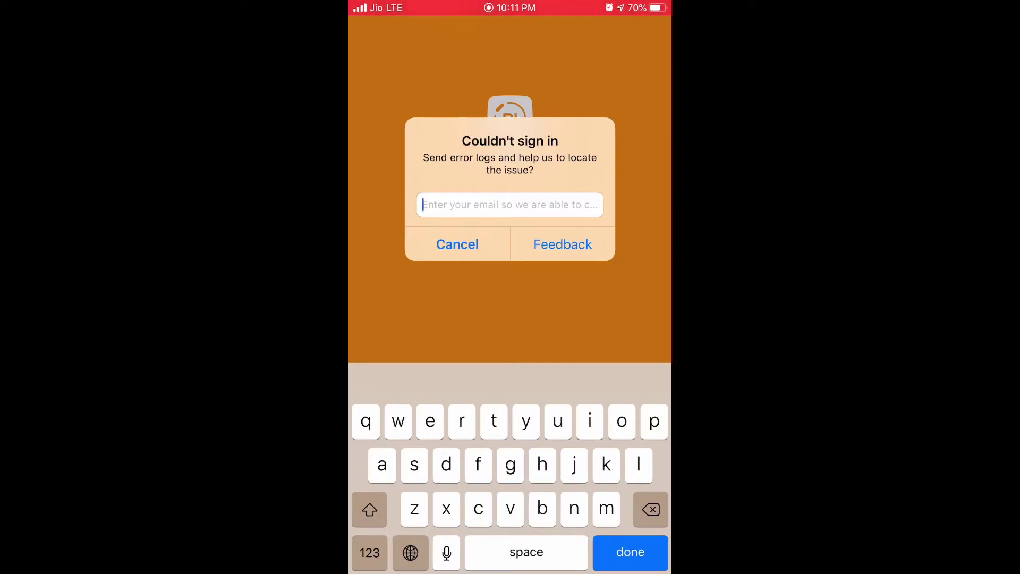
{"action": "left_click", "coordinate": [456, 244]}
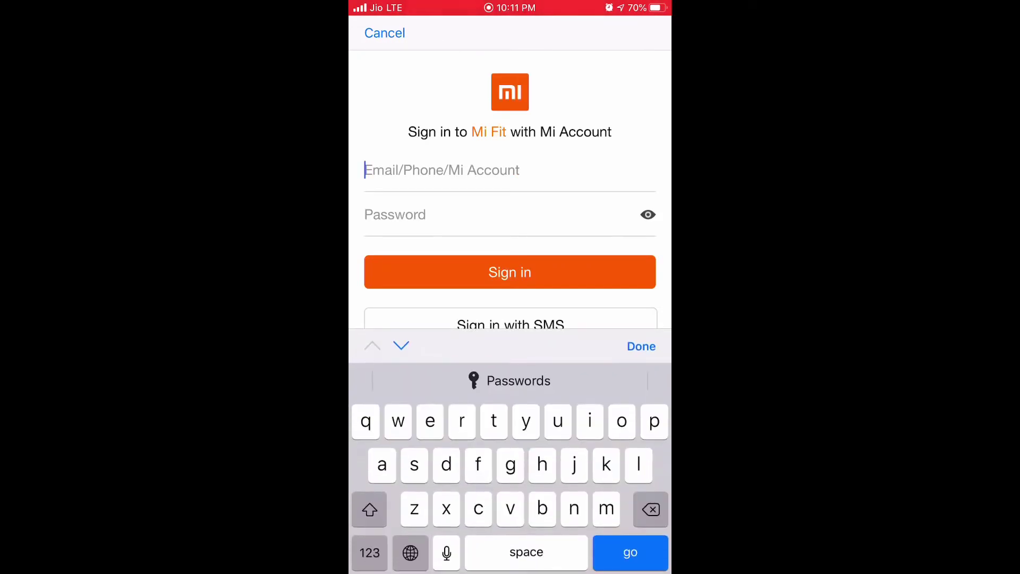
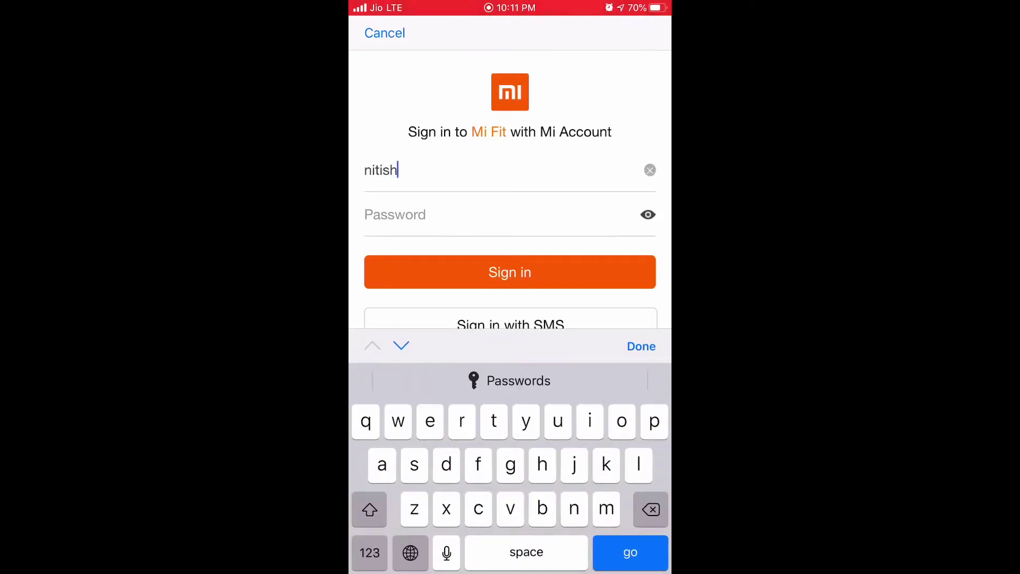
{"action": "left_click", "coordinate": [369, 552]}
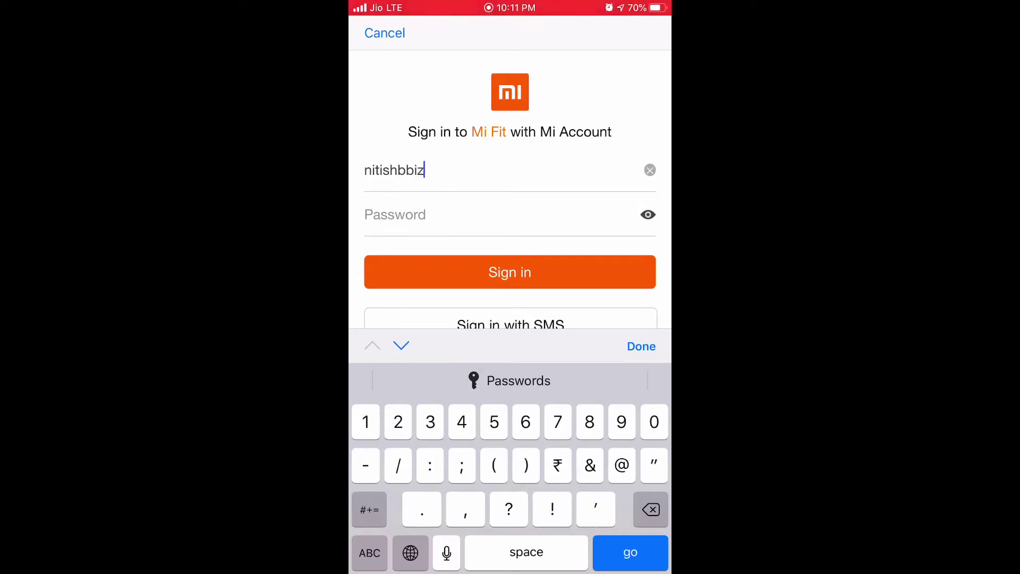
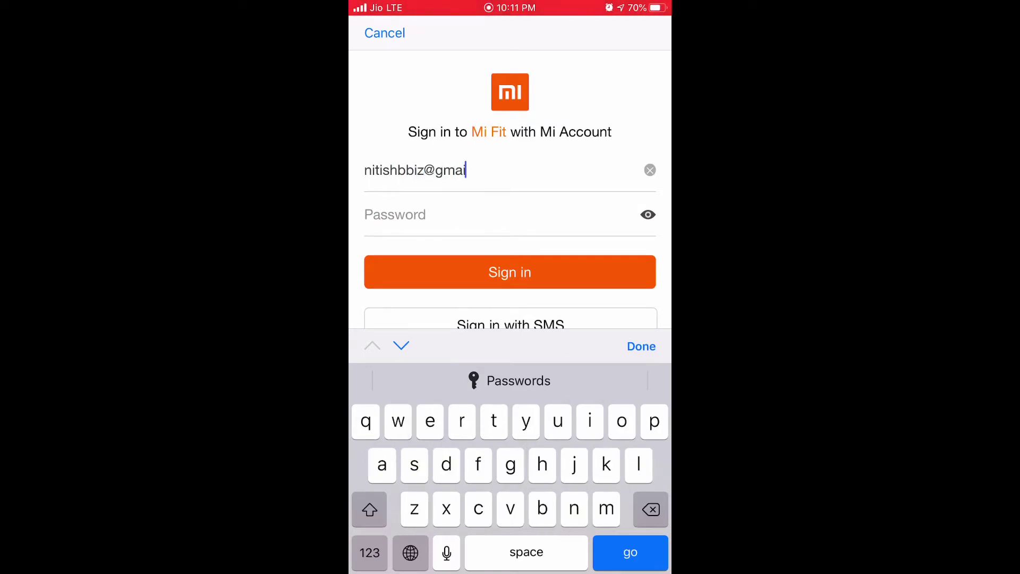
{"action": "left_click", "coordinate": [369, 552]}
{"action": "key", "text": "Return"}
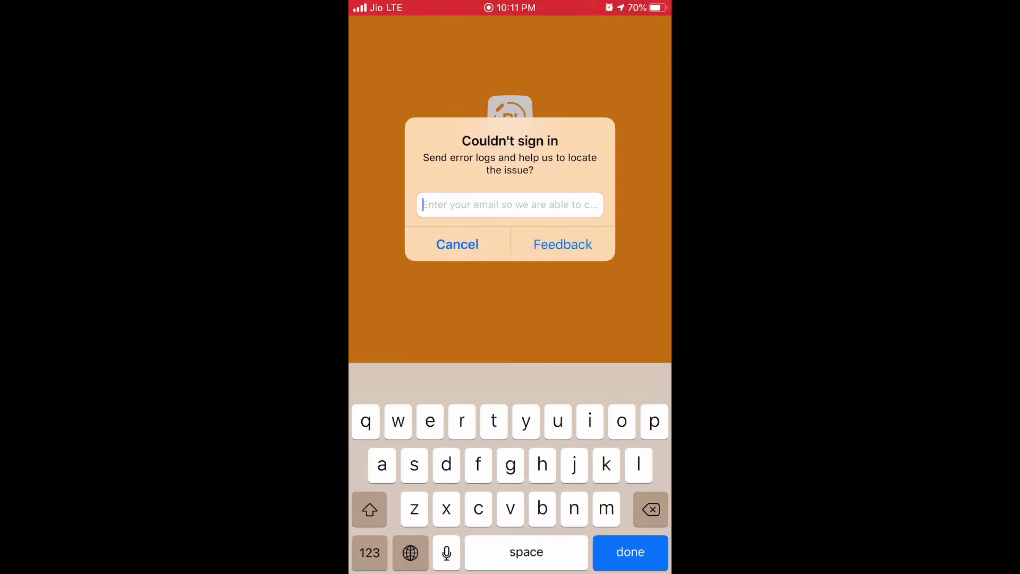
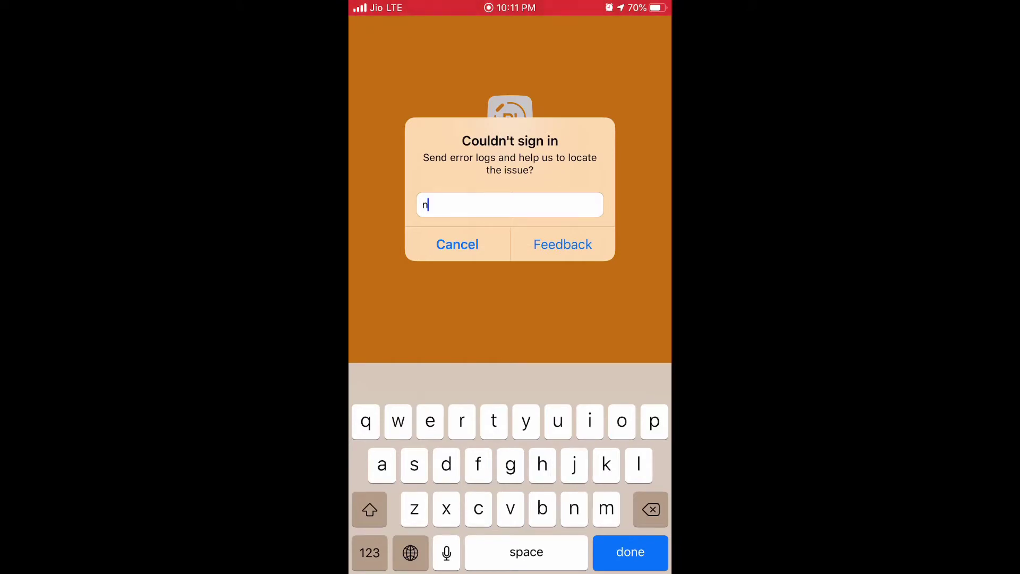
Enter an email in the error dialog and send the error logs as feedback.
{"action": "left_click", "coordinate": [369, 552]}
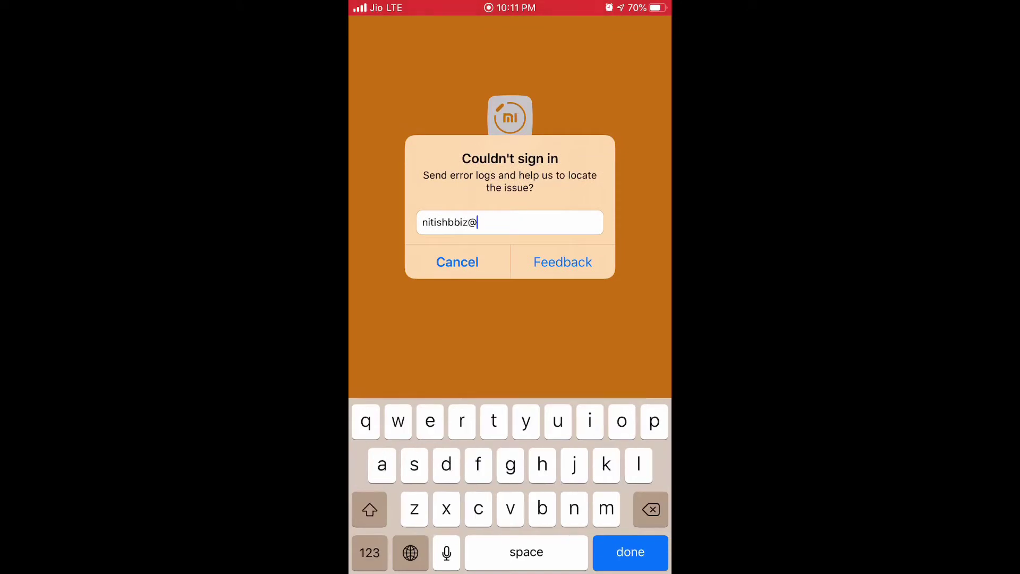
{"action": "left_click", "coordinate": [563, 262]}
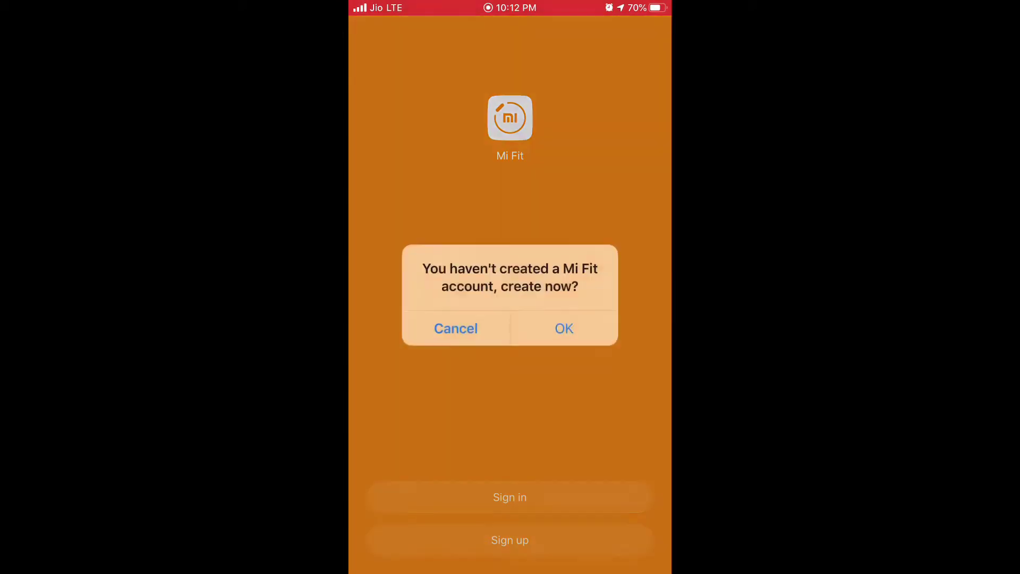
Accept creating a new Mi Fit account and set India as the current location.
{"action": "left_click", "coordinate": [562, 327]}
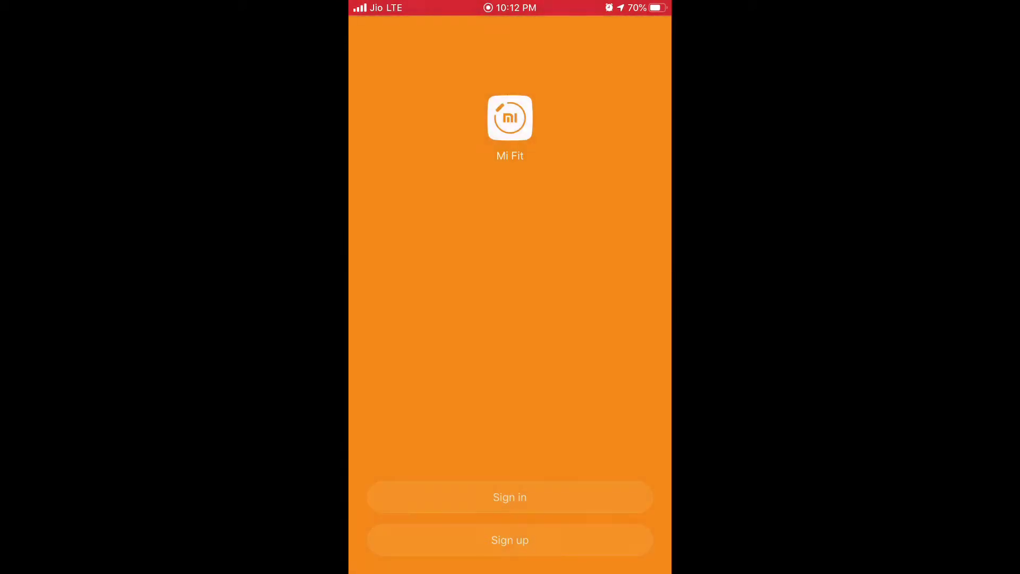
{"action": "left_click", "coordinate": [421, 122]}
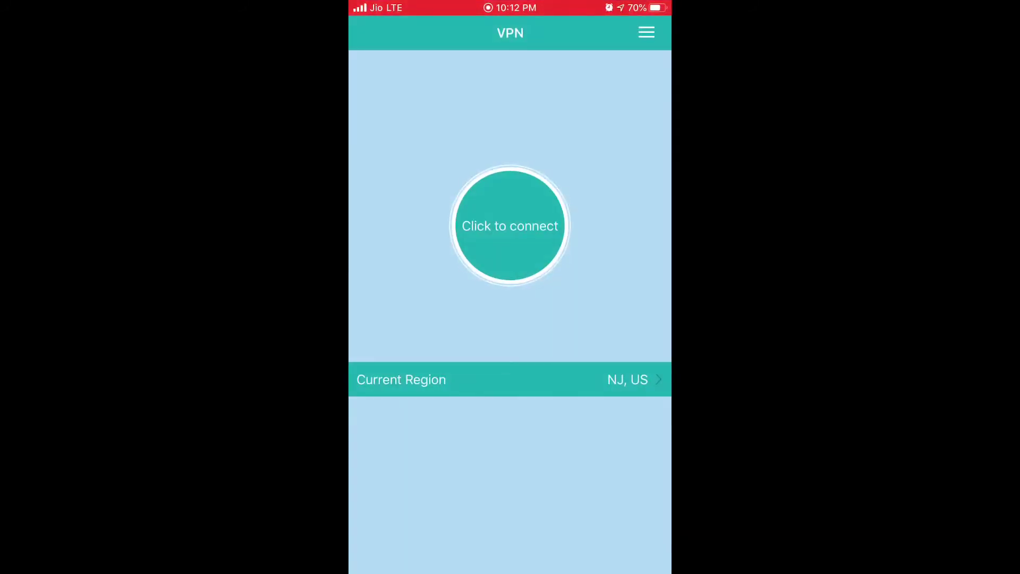
Connect the VPN, confirm it shows Disconnect, and return to the home screen.
{"action": "left_click", "coordinate": [511, 226]}
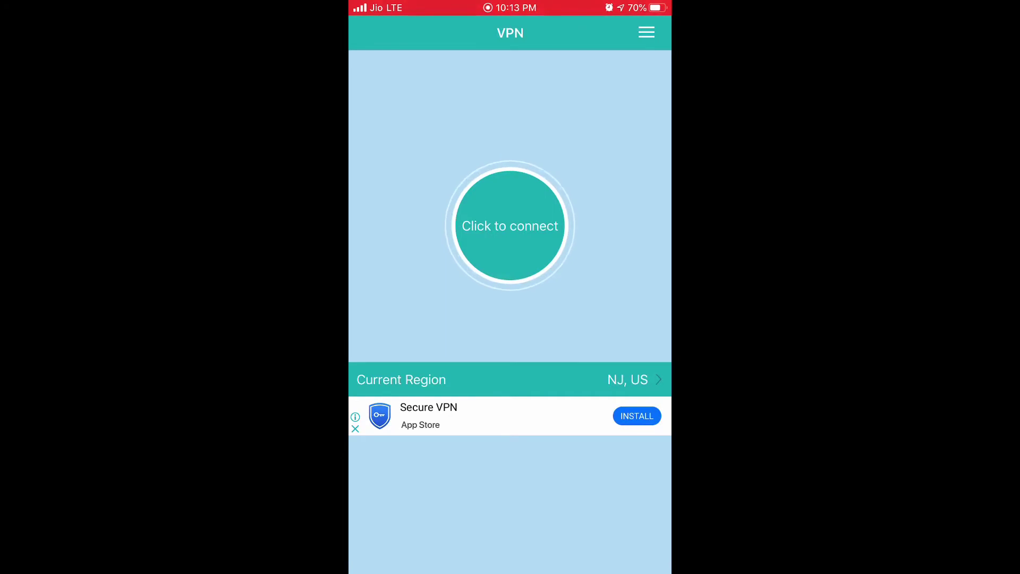
{"action": "key", "text": "super"}
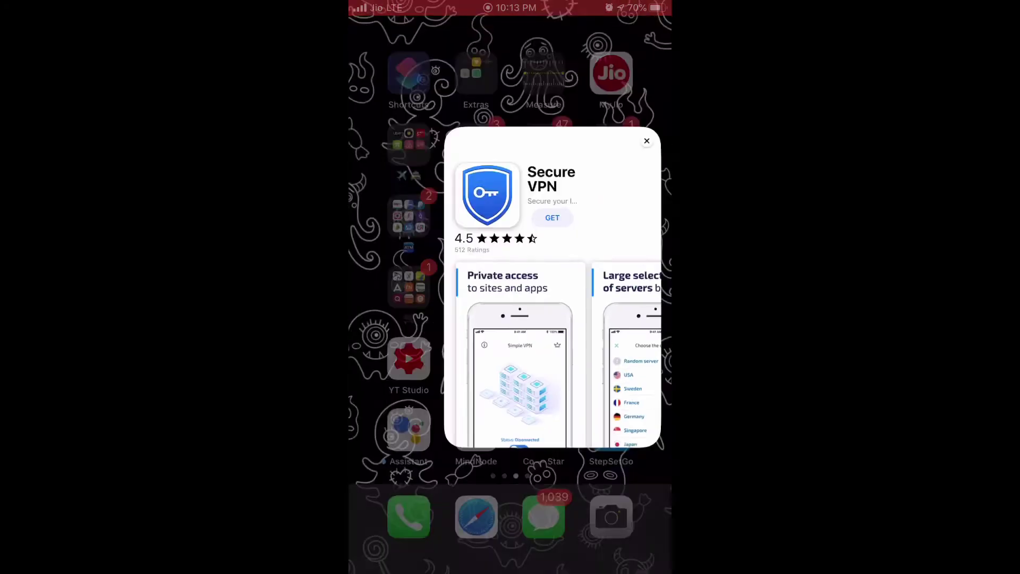
{"action": "left_click", "coordinate": [621, 286]}
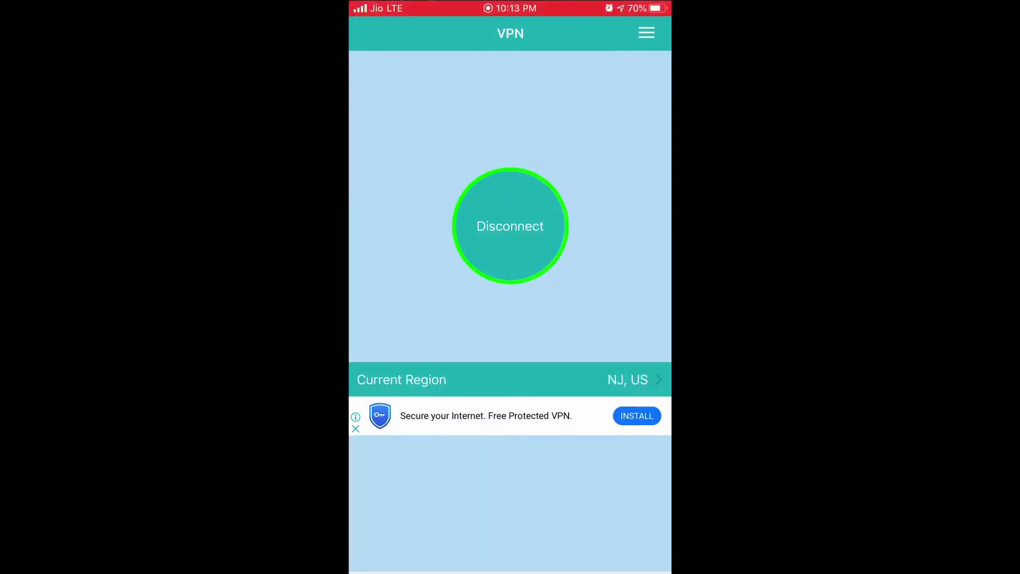
{"action": "key", "text": "super"}
{"action": "left_click_drag", "start_coordinate": [621, 318], "coordinate": [398, 319]}
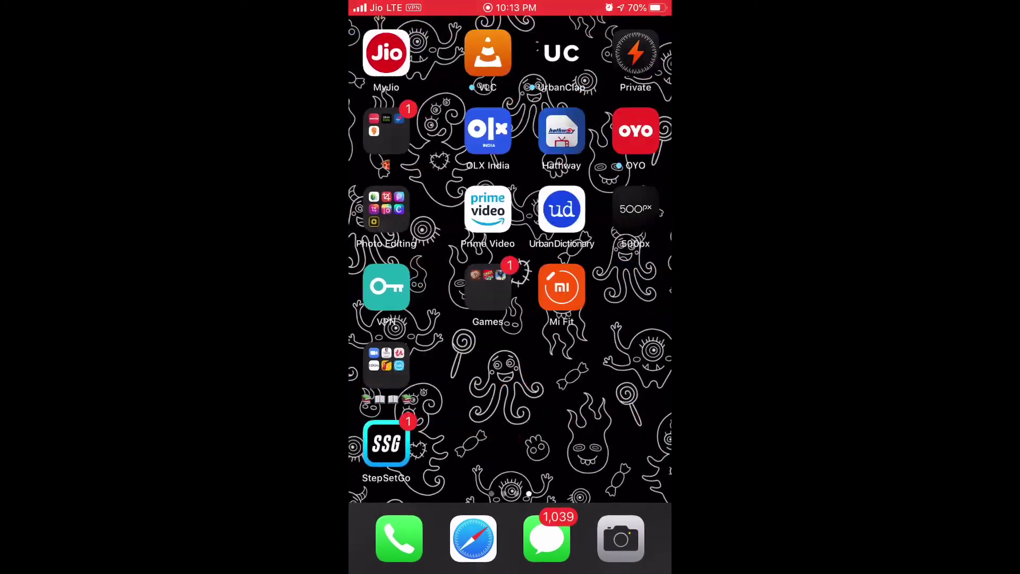
Reopen Mi Fit and agree to create a new account, reaching the location list and agreement dialog.
{"action": "left_click", "coordinate": [473, 287]}
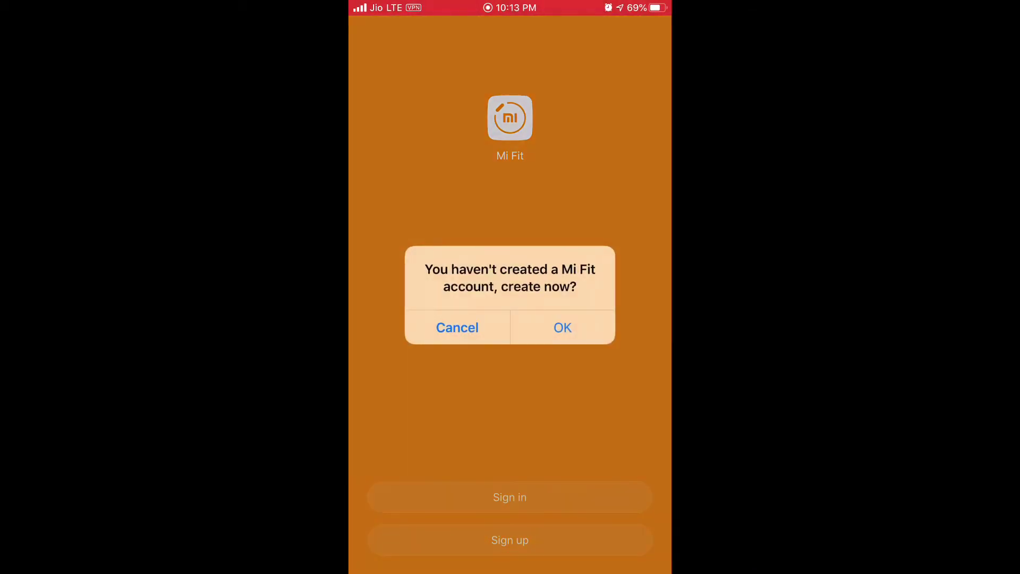
{"action": "left_click", "coordinate": [563, 328]}
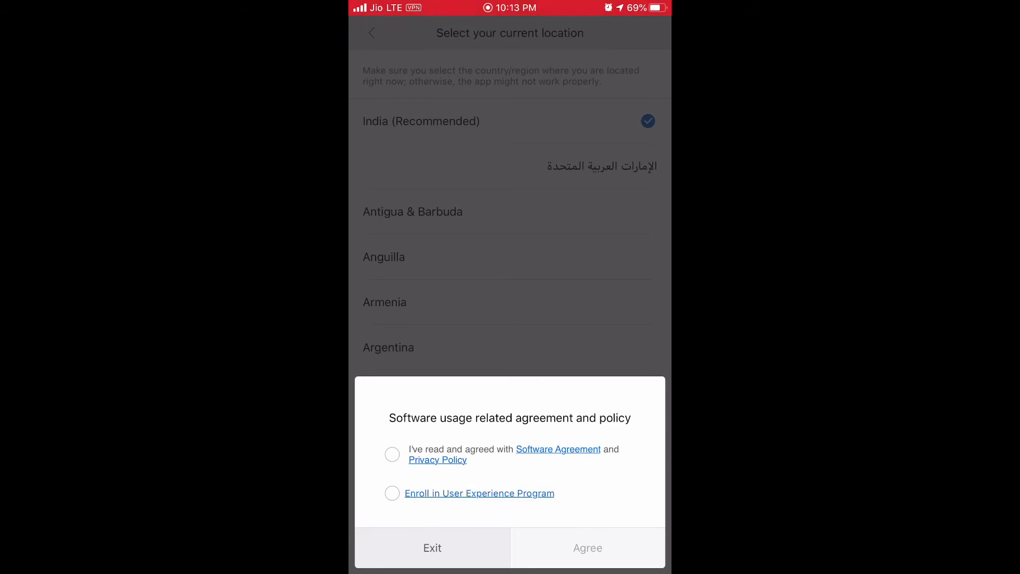
Tick the software agreement and User Experience Program boxes and continue with Agree.
{"action": "left_click", "coordinate": [391, 454]}
{"action": "left_click", "coordinate": [391, 492]}
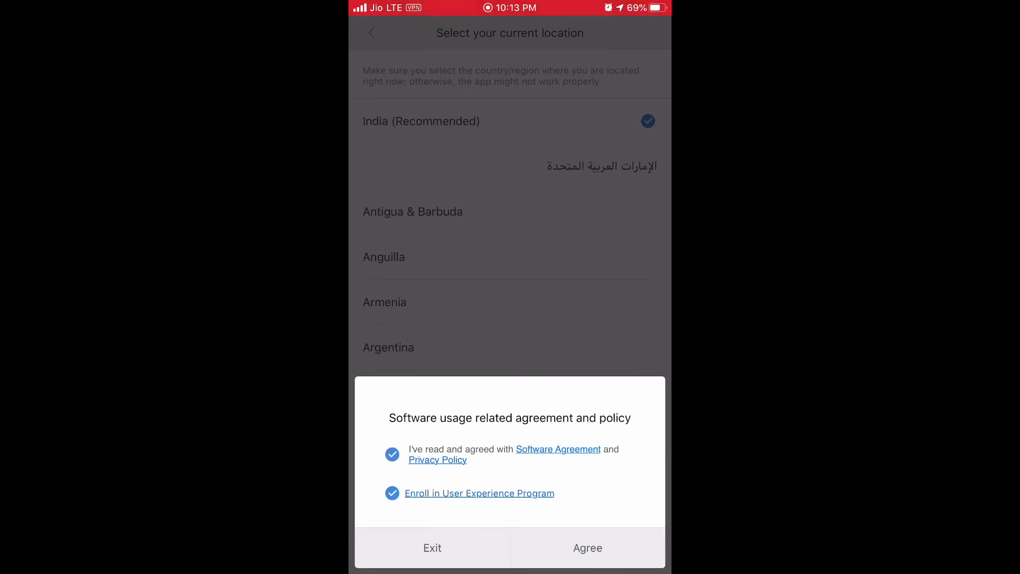
{"action": "left_click", "coordinate": [587, 548]}
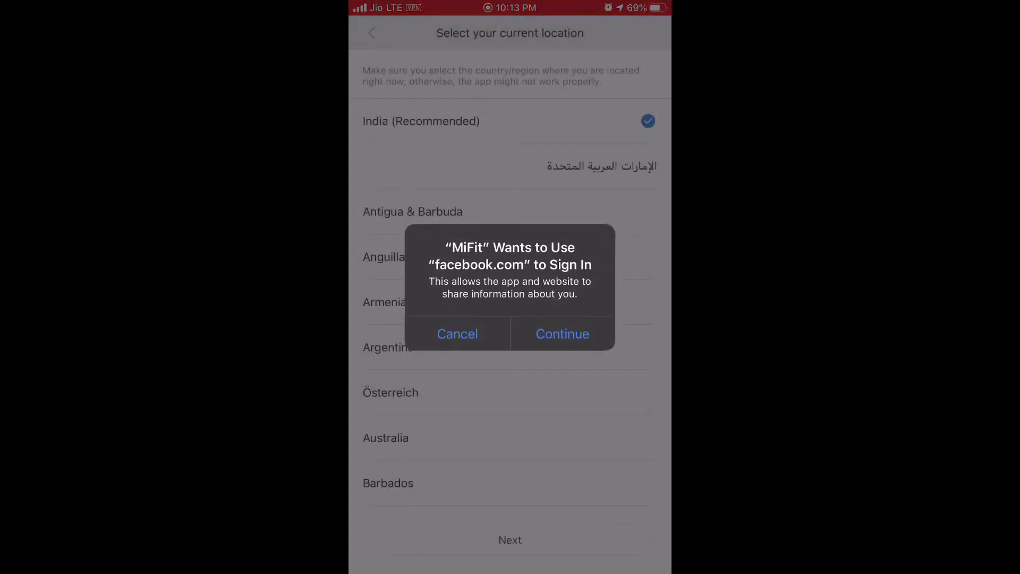